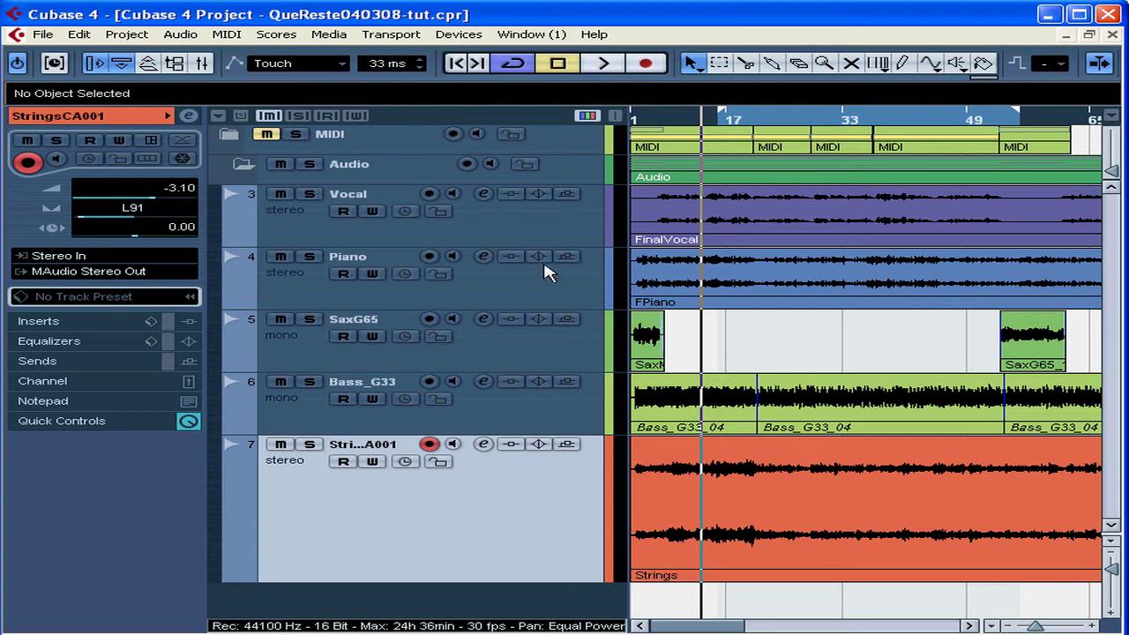
# - Enable read and write automation on the StringsCA001 and Bass_G33 tracks and open the Mixer
pyautogui.click(344, 462)
pyautogui.click(373, 462)
pyautogui.click(344, 400)
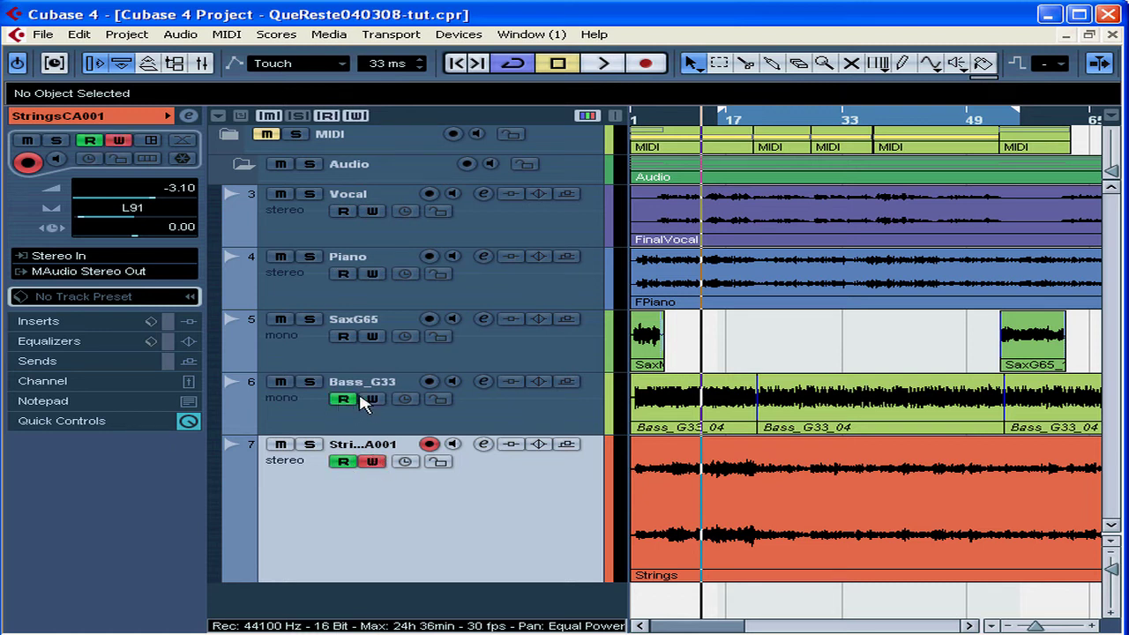
pyautogui.click(374, 400)
pyautogui.click(203, 64)
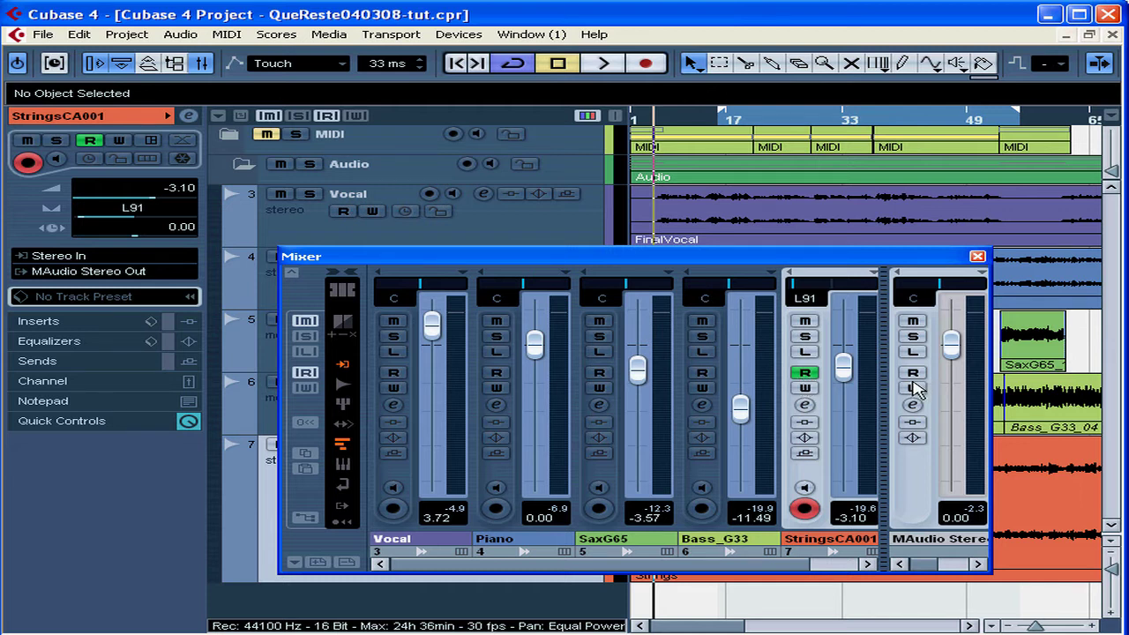
# - Play the song with StringsCA001's read automation on, and play it again with its read automation off
pyautogui.press('space')
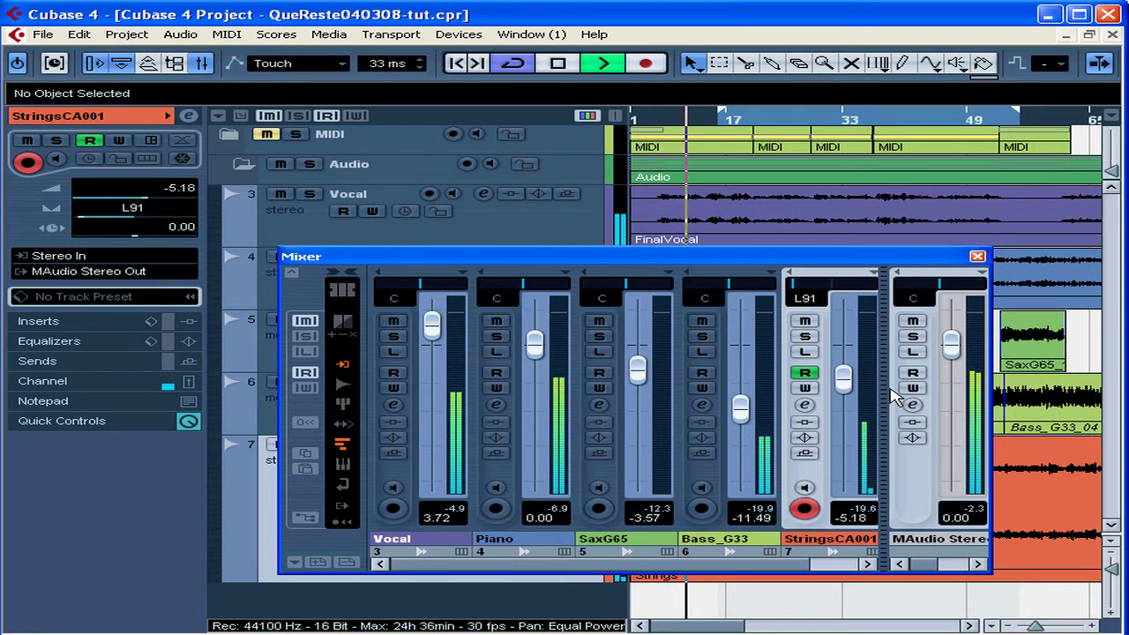
pyautogui.press('space')
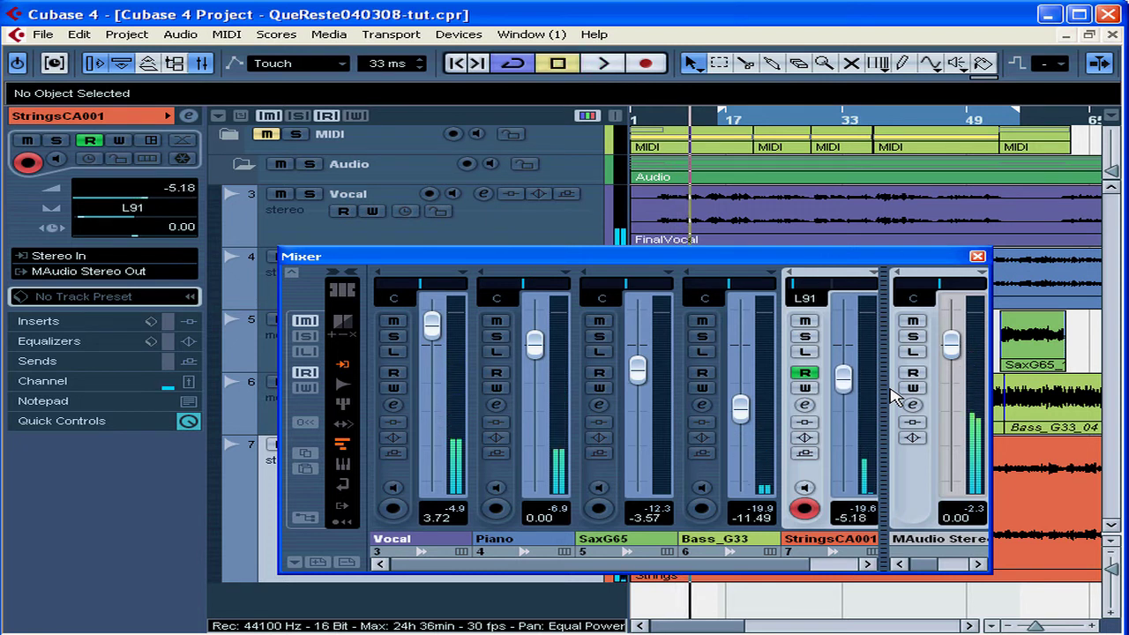
pyautogui.click(804, 373)
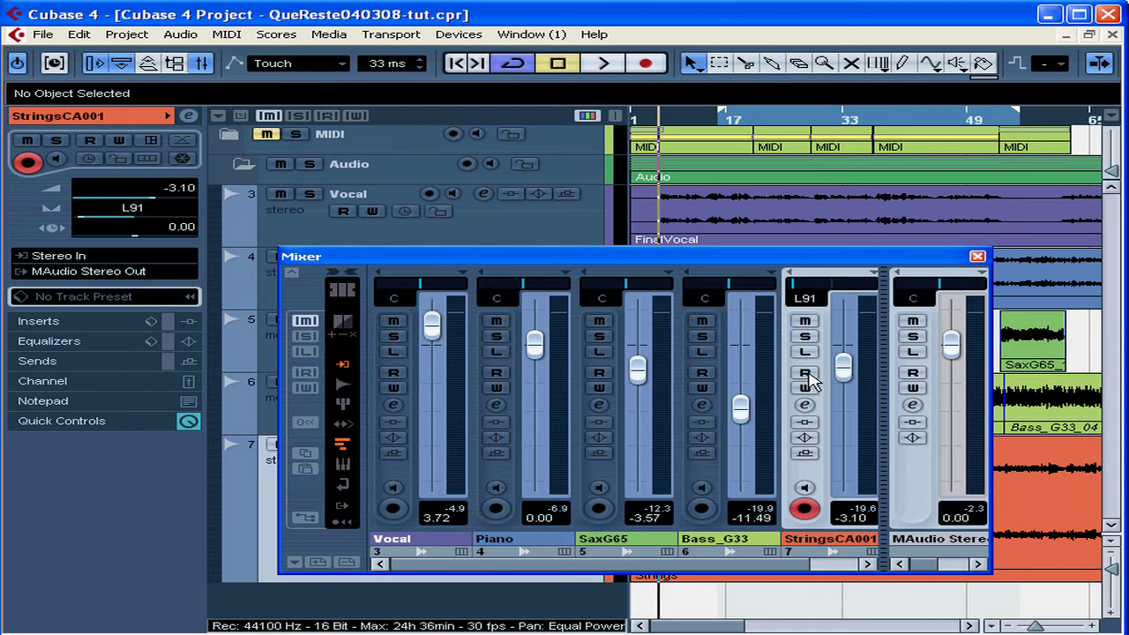
pyautogui.press('space')
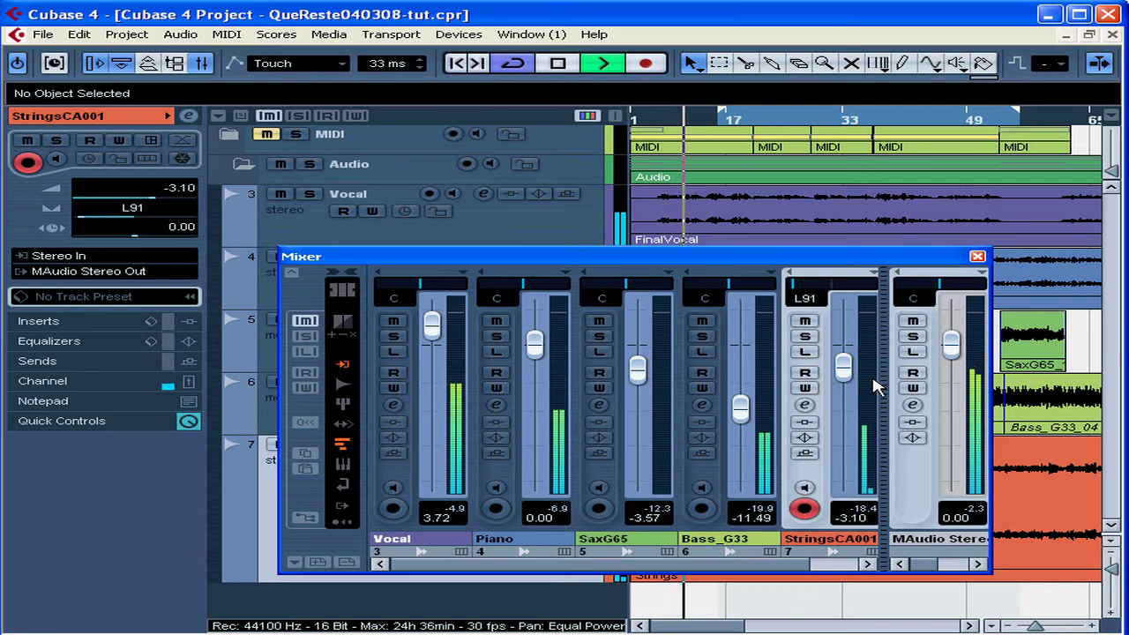
pyautogui.press('space')
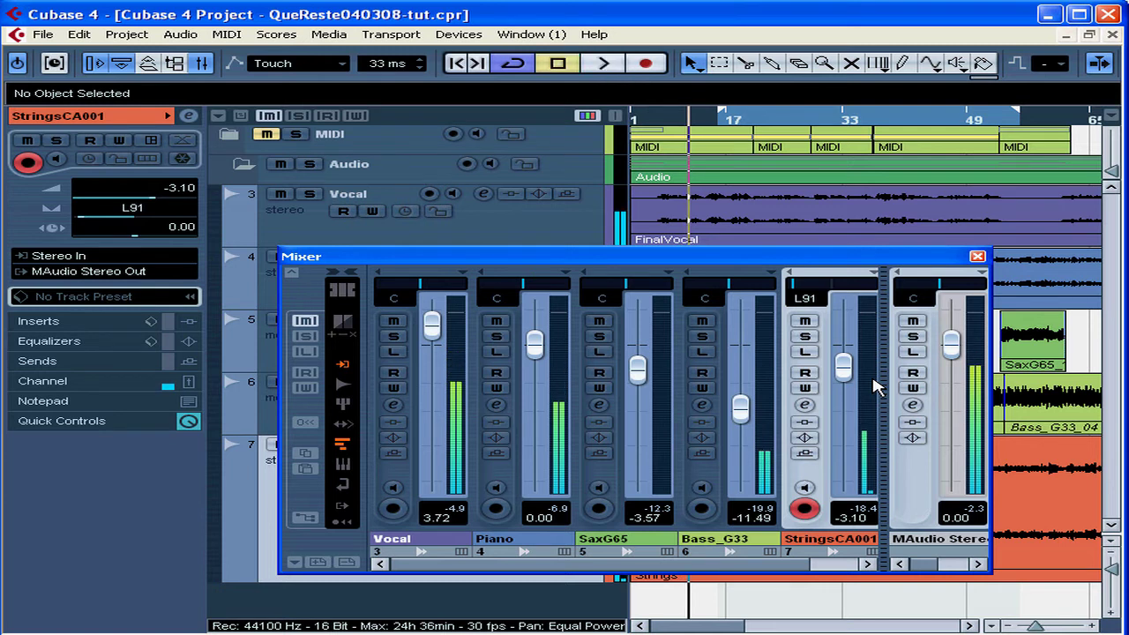
# - Enable write automation on StringsCA001 and record volume fader moves during playback, finishing at about -3.94
pyautogui.click(805, 388)
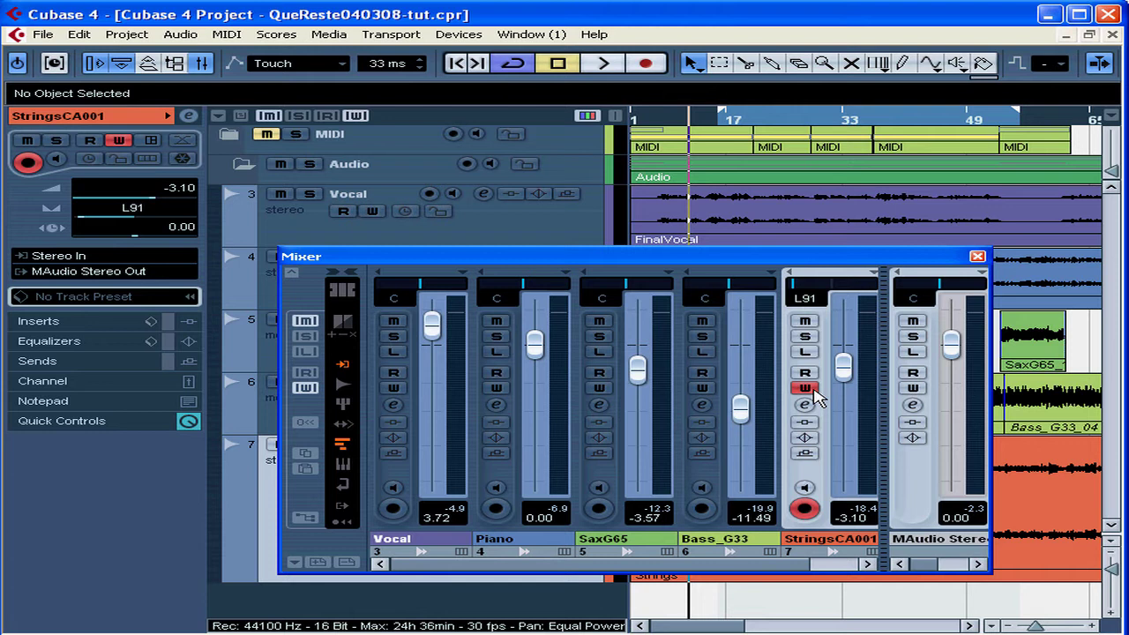
pyautogui.press('space')
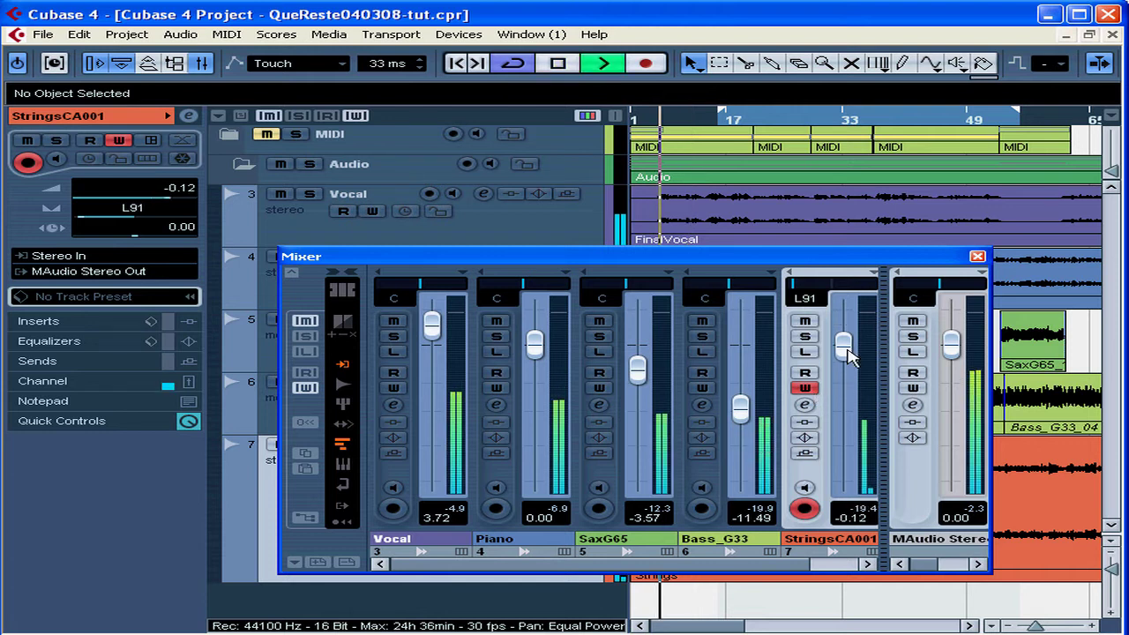
pyautogui.moveTo(846, 348); pyautogui.dragTo(838, 378)
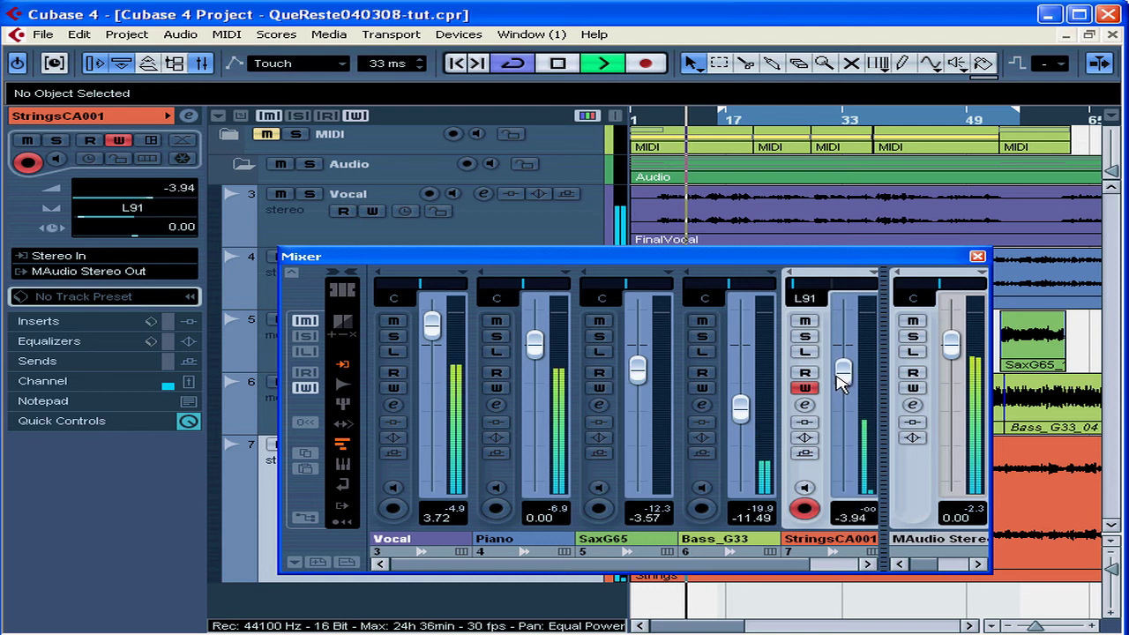
pyautogui.press('space')
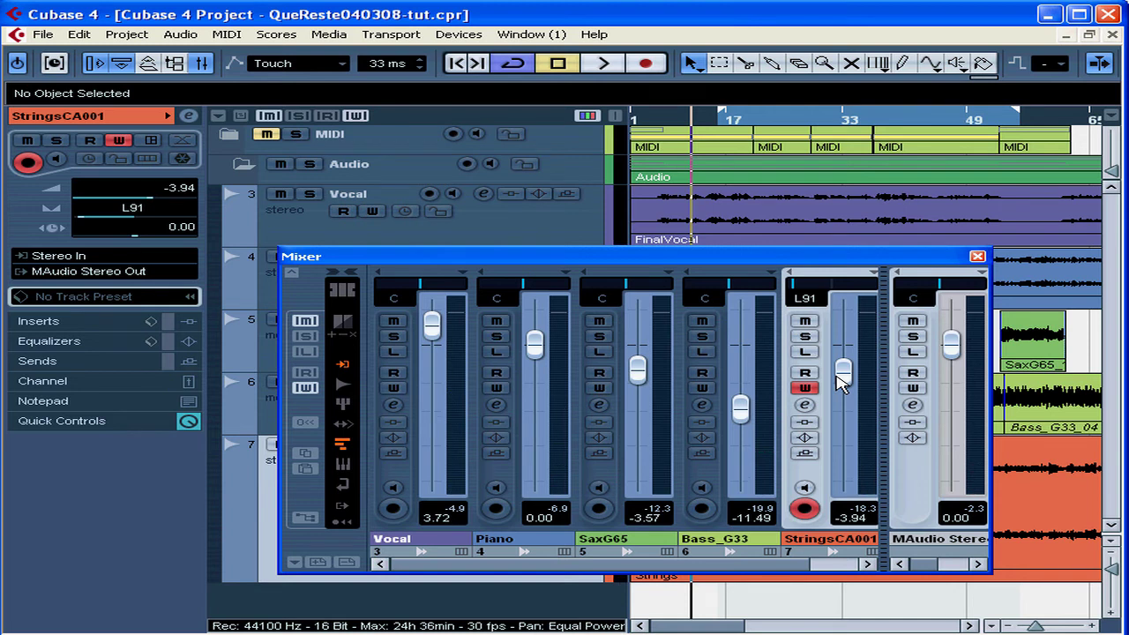
# - Set StringsCA001 to read automation only and play back its recorded fader moves from near bar 5
pyautogui.click(662, 118)
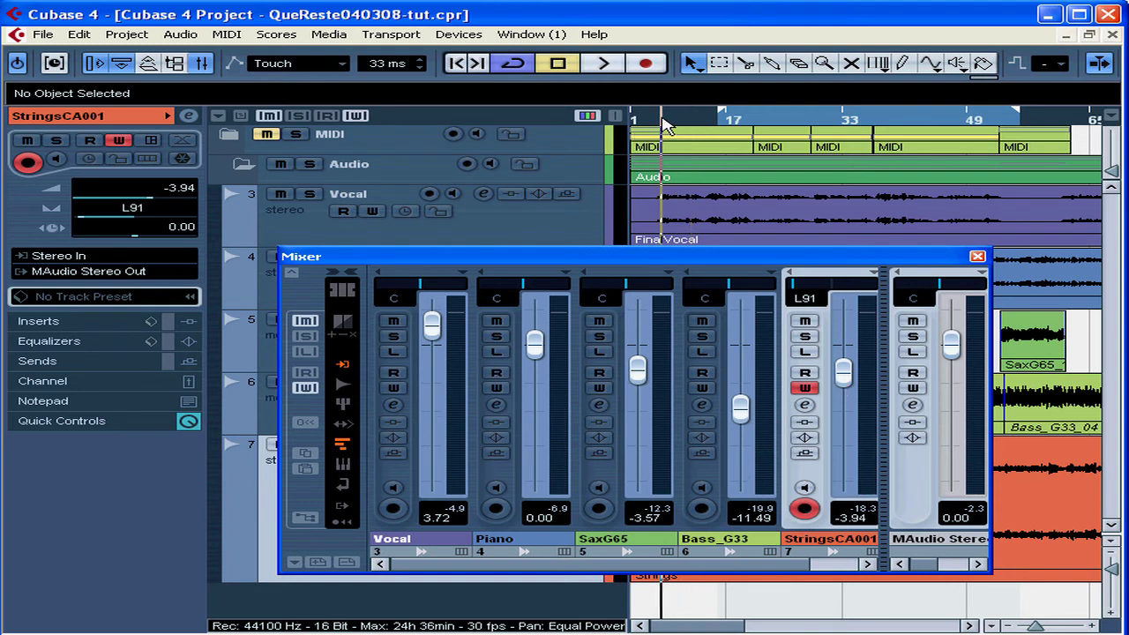
pyautogui.click(804, 374)
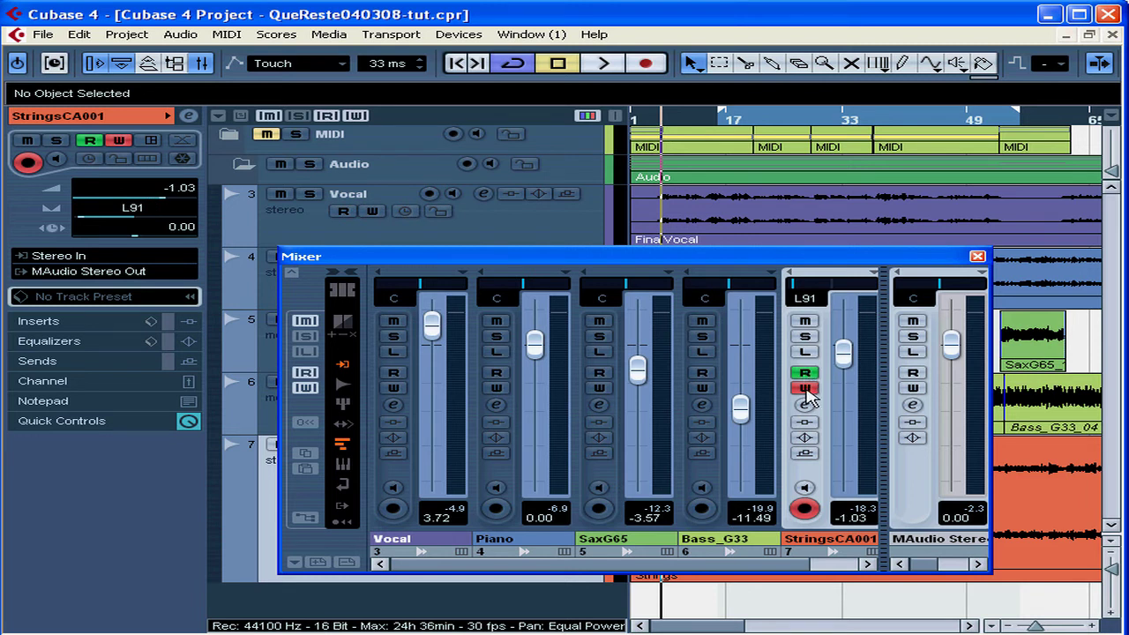
pyautogui.click(804, 389)
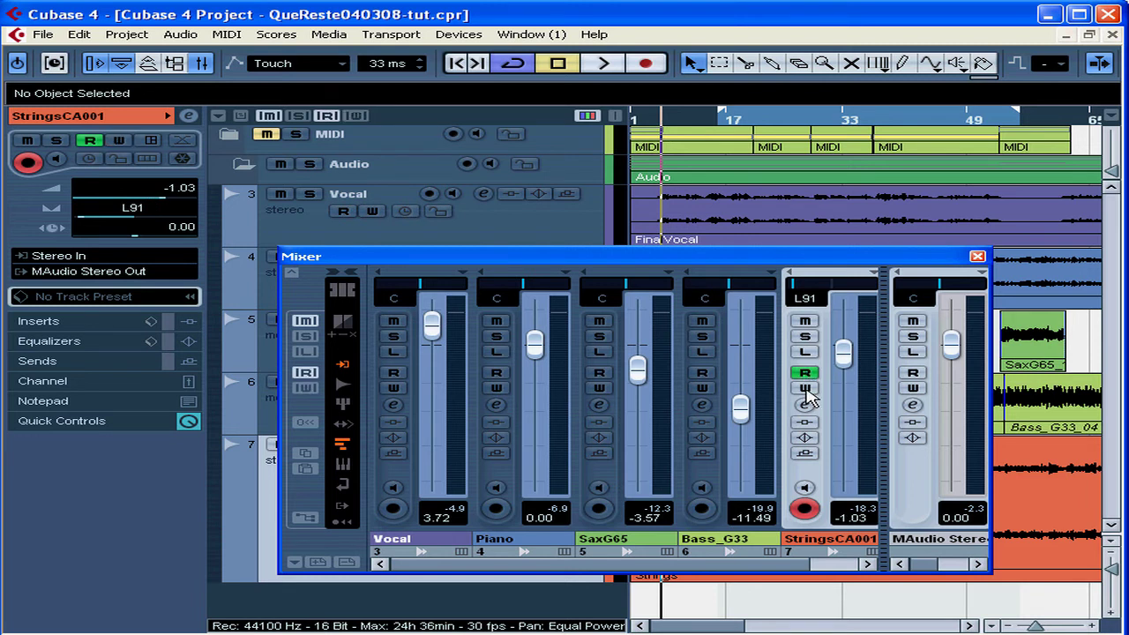
pyautogui.press('space')
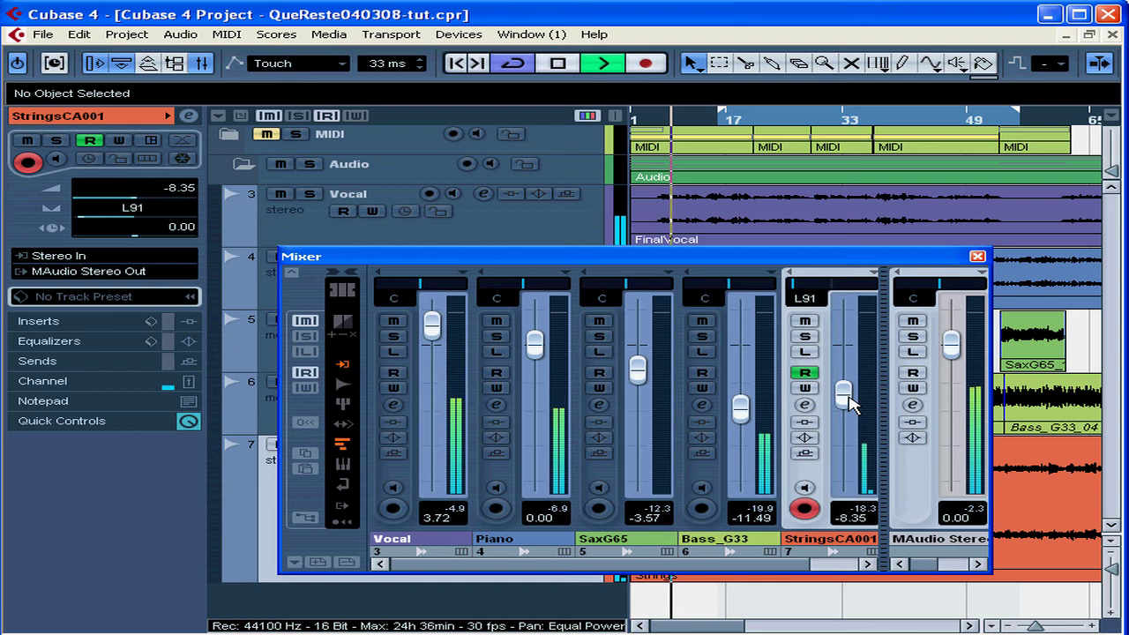
pyautogui.press('space')
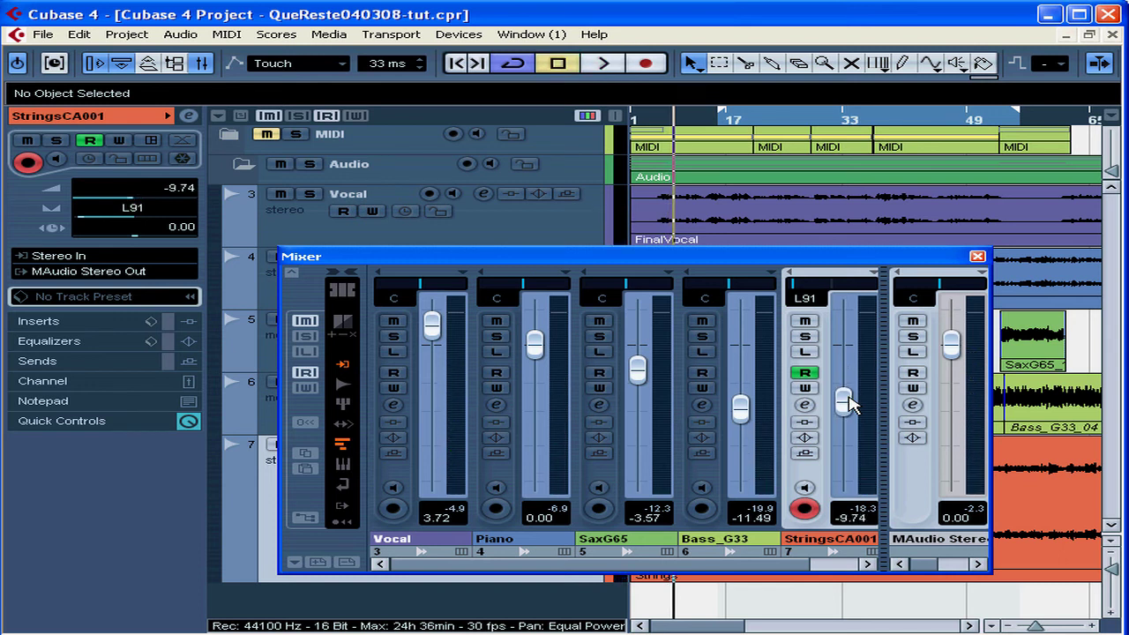
# - Enable write automation on StringsCA001 and reposition the Mixer so the StringsCA001 track's own automation controls are uncovered
pyautogui.click(805, 389)
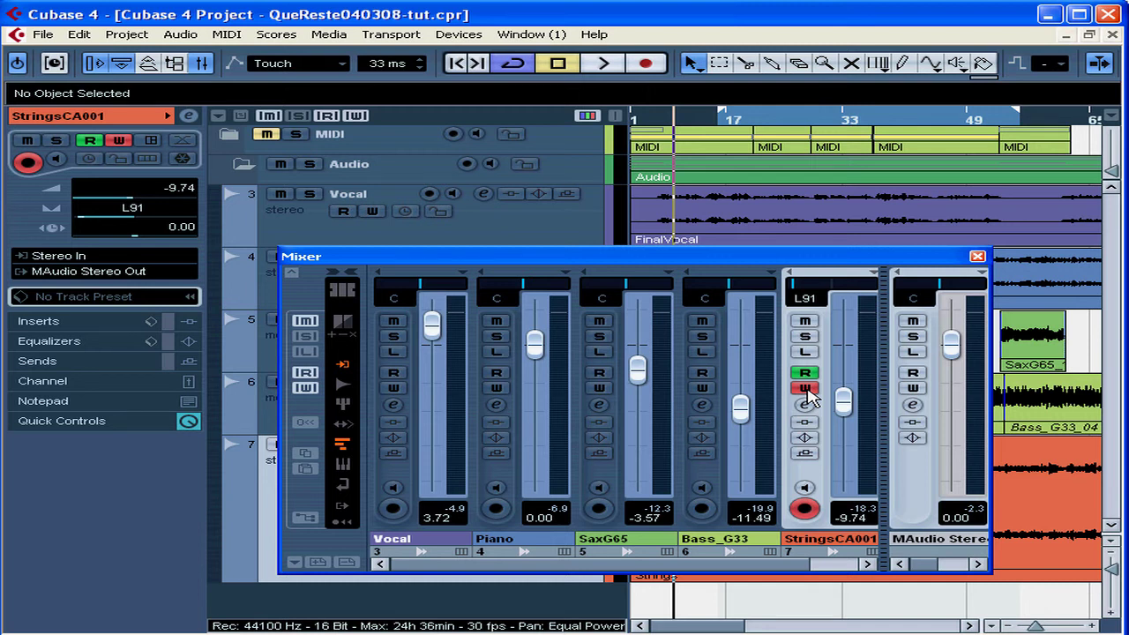
pyautogui.click(703, 322)
pyautogui.click(702, 322)
pyautogui.moveTo(784, 258); pyautogui.dragTo(840, 153)
pyautogui.moveTo(847, 86); pyautogui.dragTo(850, 88)
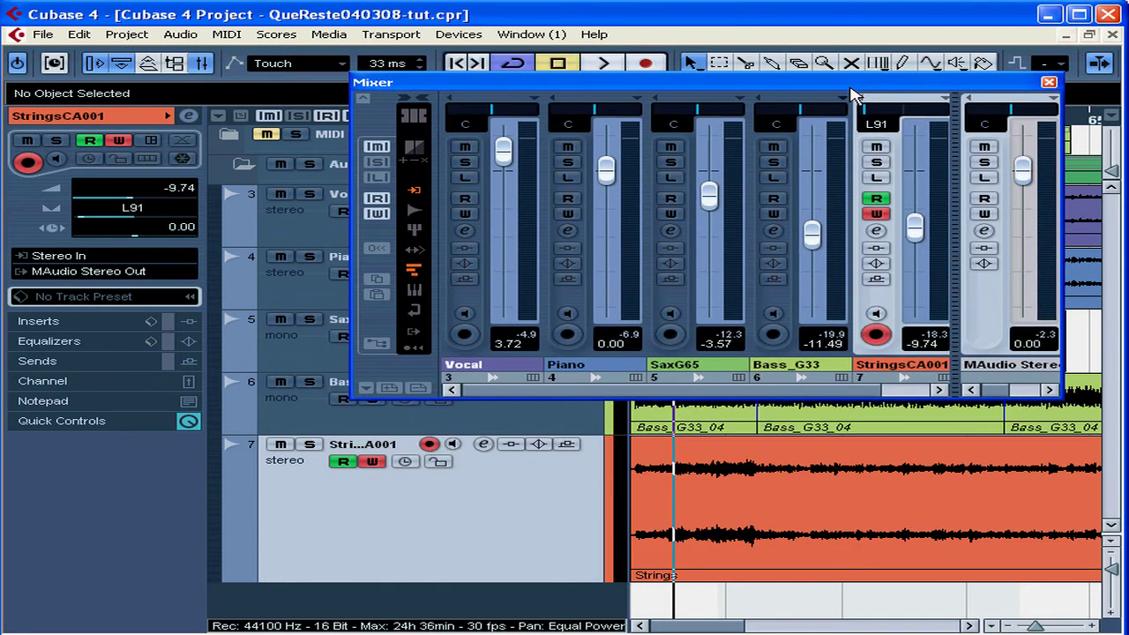
# - Switch read and write automation off and back on for StringsCA001 in the track list
pyautogui.click(439, 463)
pyautogui.click(439, 463)
pyautogui.click(343, 462)
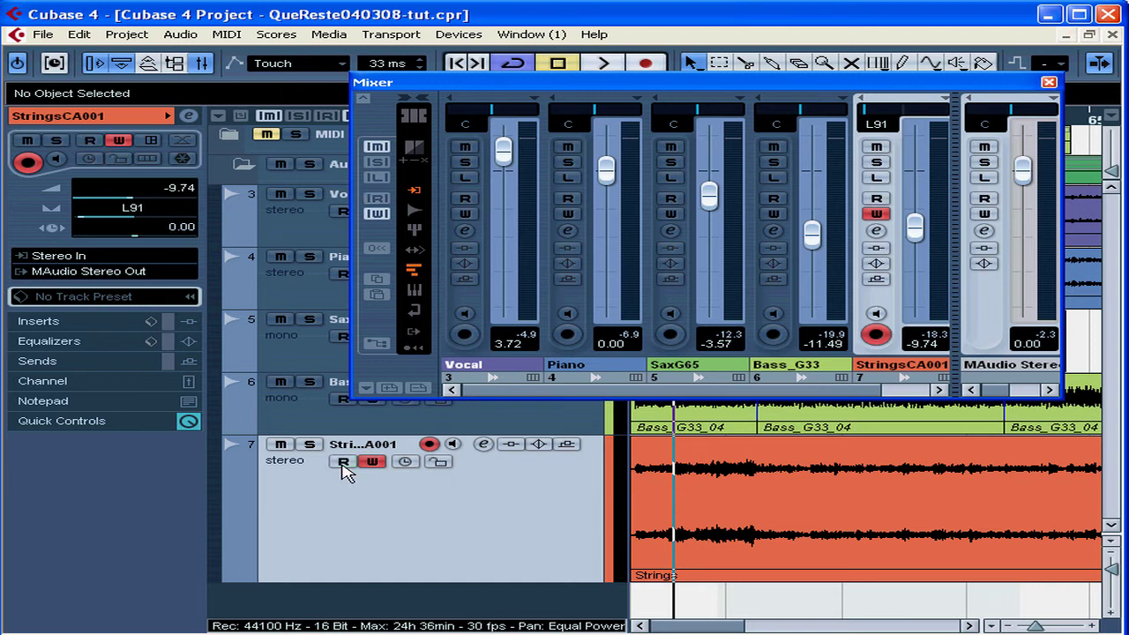
pyautogui.click(371, 462)
pyautogui.click(343, 462)
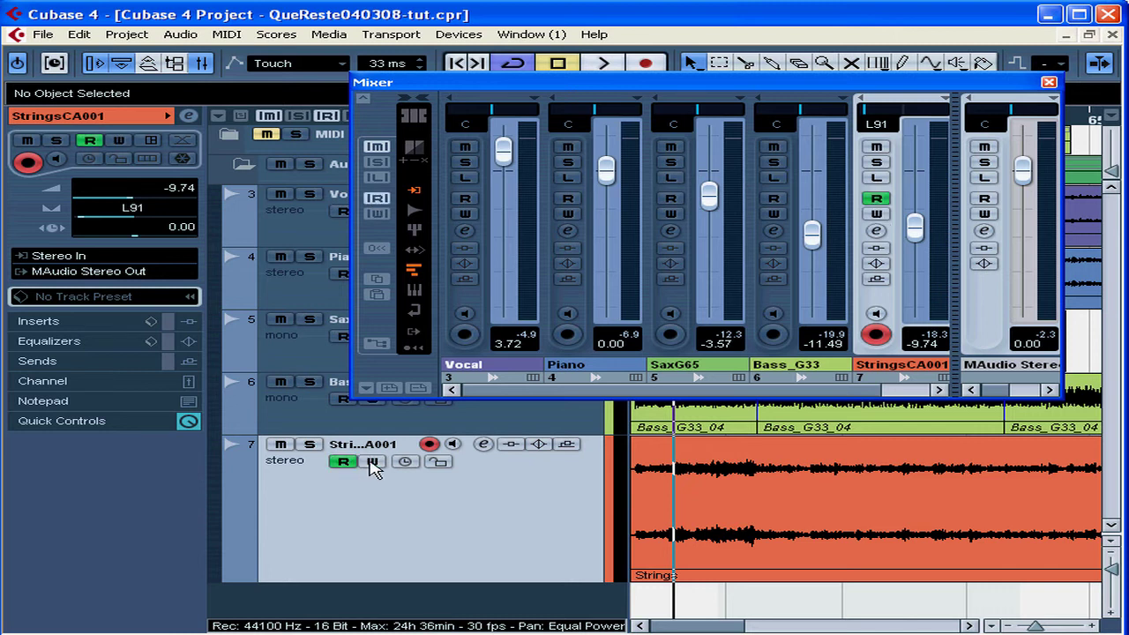
pyautogui.click(371, 462)
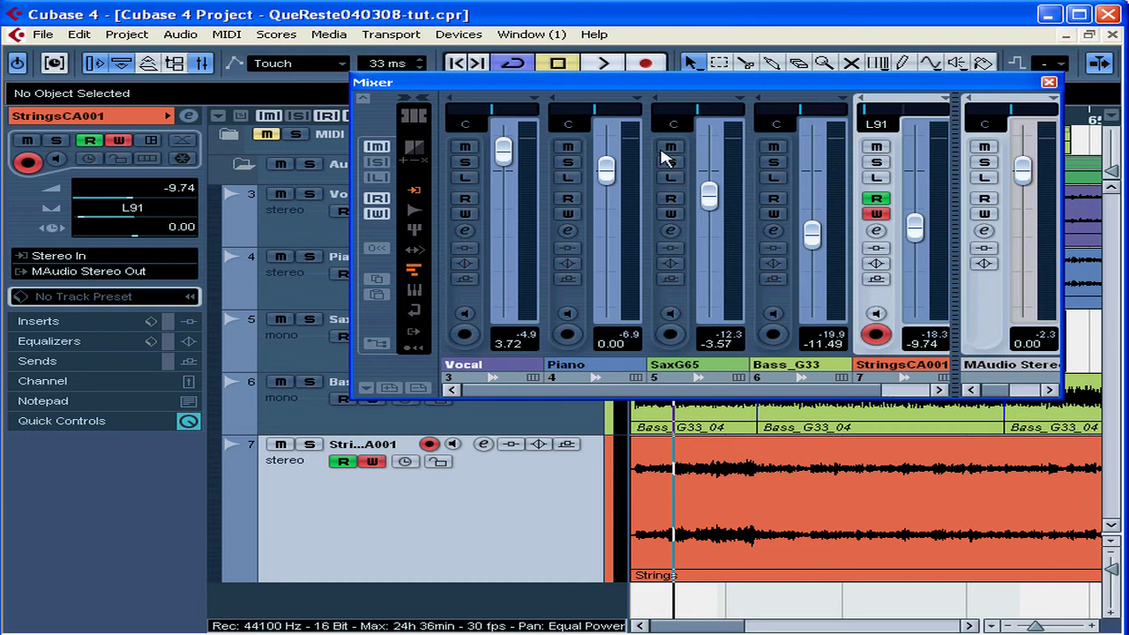
# - Reposition the Mixer lower over the project and check the toolbar's display options for Automation Mode
pyautogui.moveTo(600, 91); pyautogui.dragTo(586, 186)
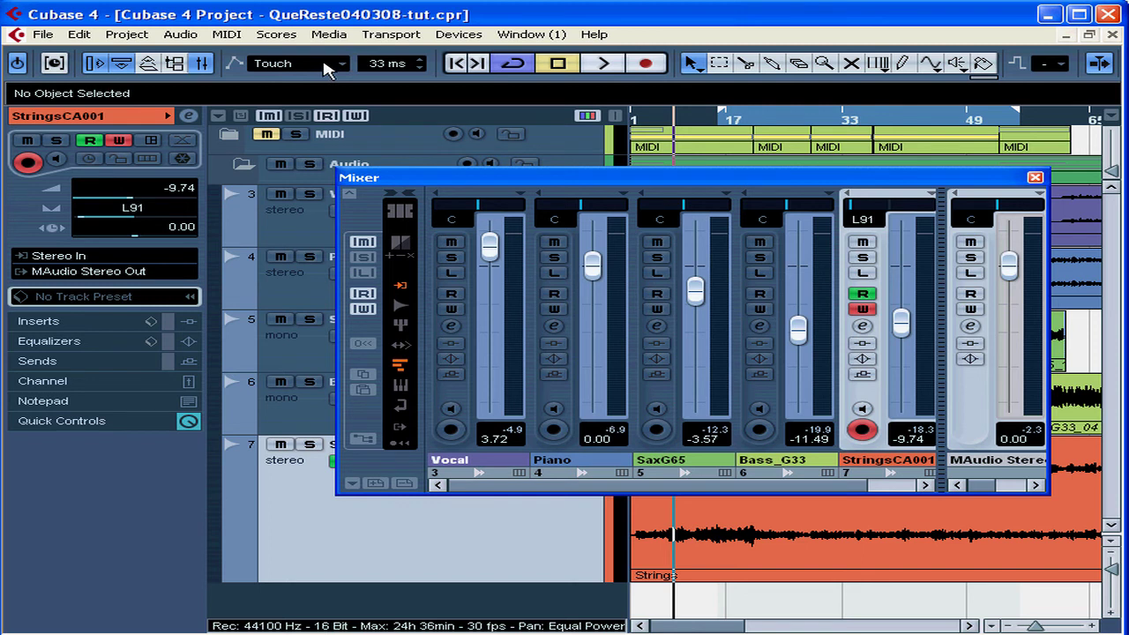
pyautogui.rightClick(201, 69)
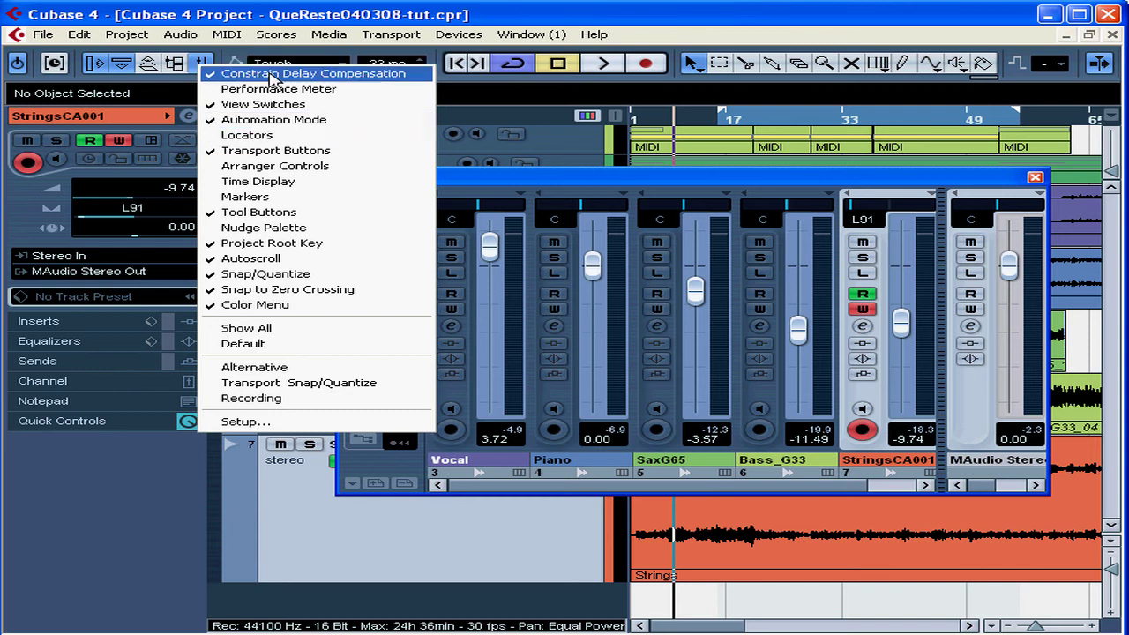
pyautogui.click(319, 60)
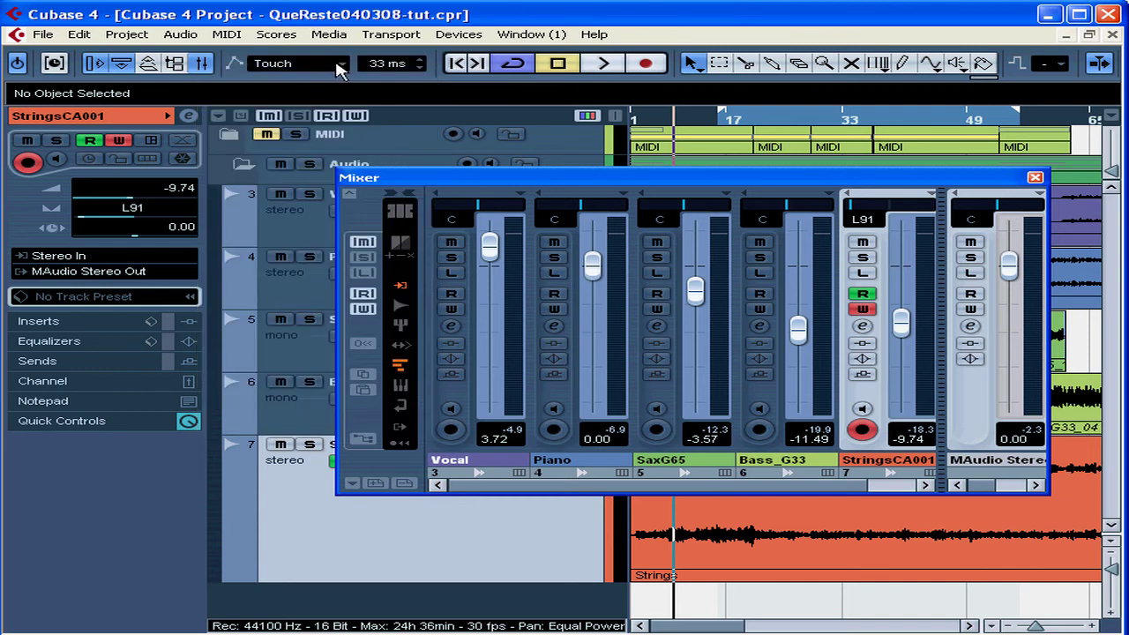
# - Choose Touch as the automation mode and nudge the automation return time, leaving it at 33 ms
pyautogui.click(340, 64)
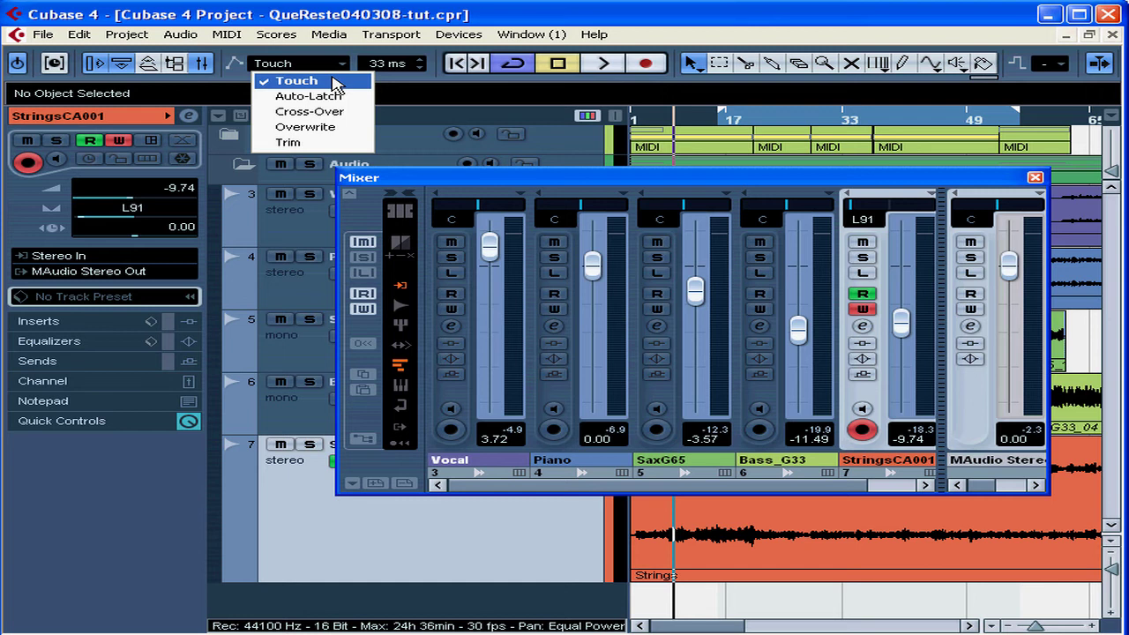
pyautogui.click(333, 81)
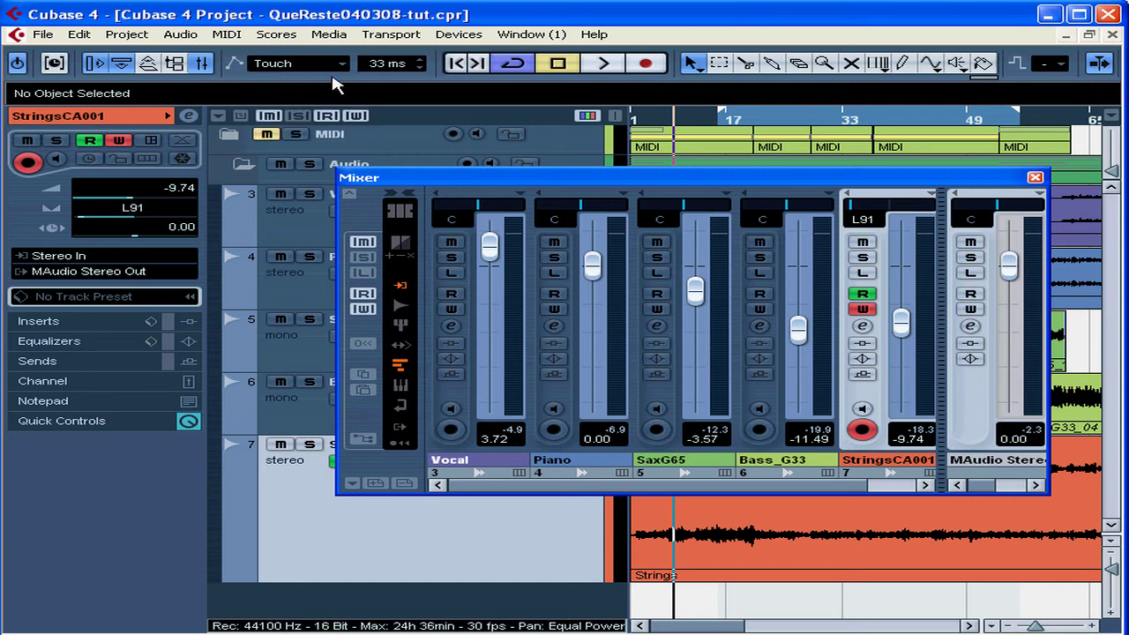
pyautogui.click(420, 68)
pyautogui.click(420, 59)
pyautogui.click(421, 59)
pyautogui.click(421, 69)
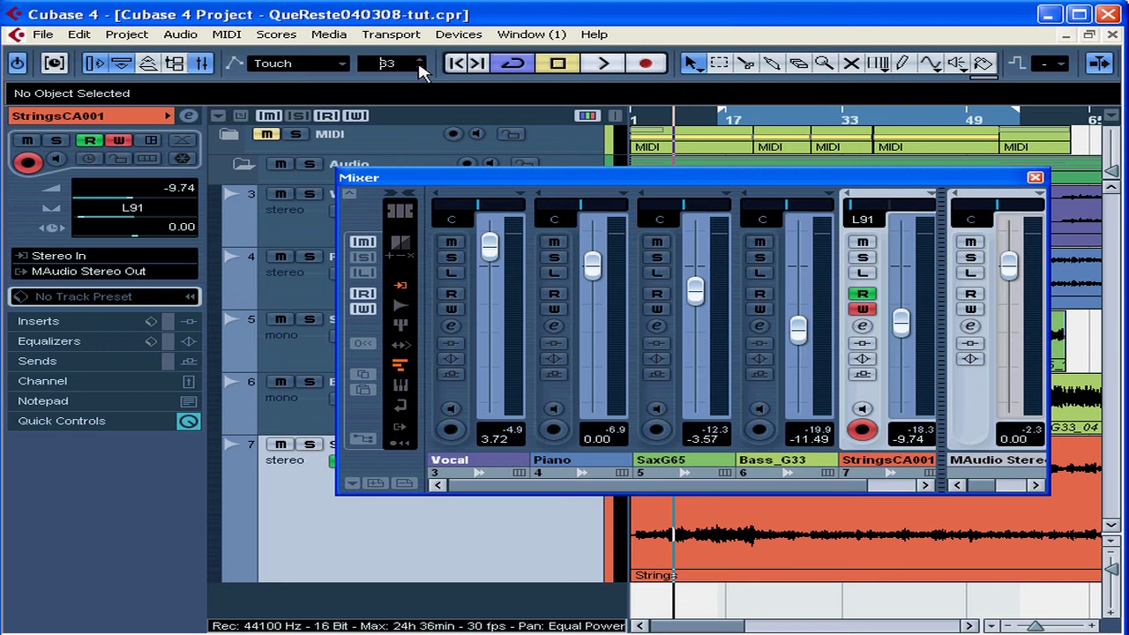
# - Switch the project's automation mode to Auto-Latch, followed by Cross-Over
pyautogui.click(343, 66)
pyautogui.click(328, 100)
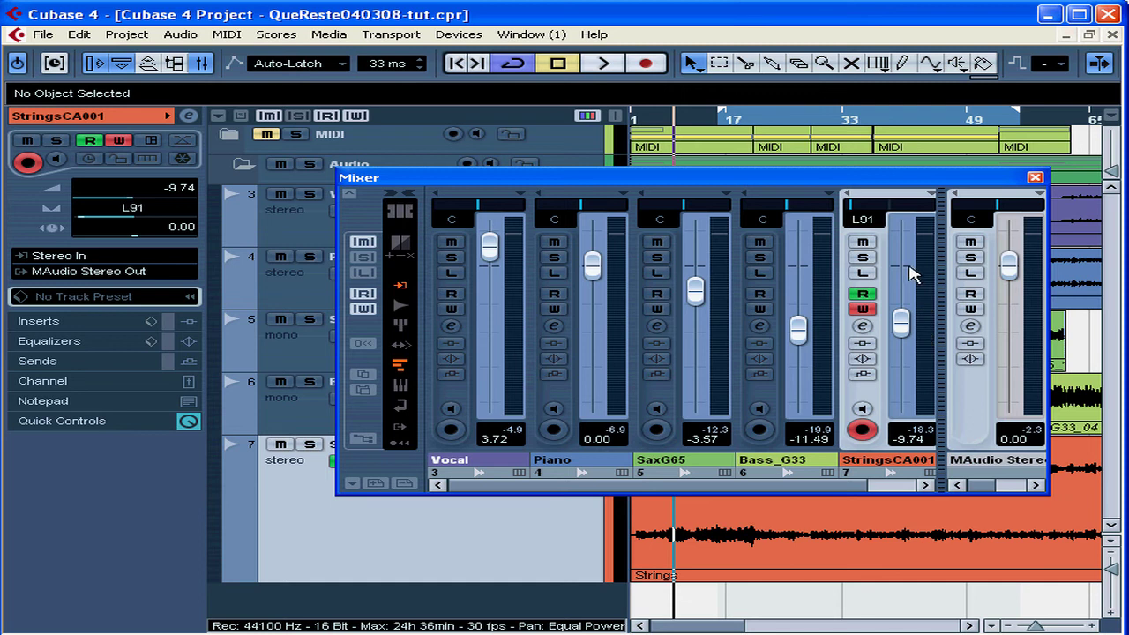
pyautogui.click(334, 67)
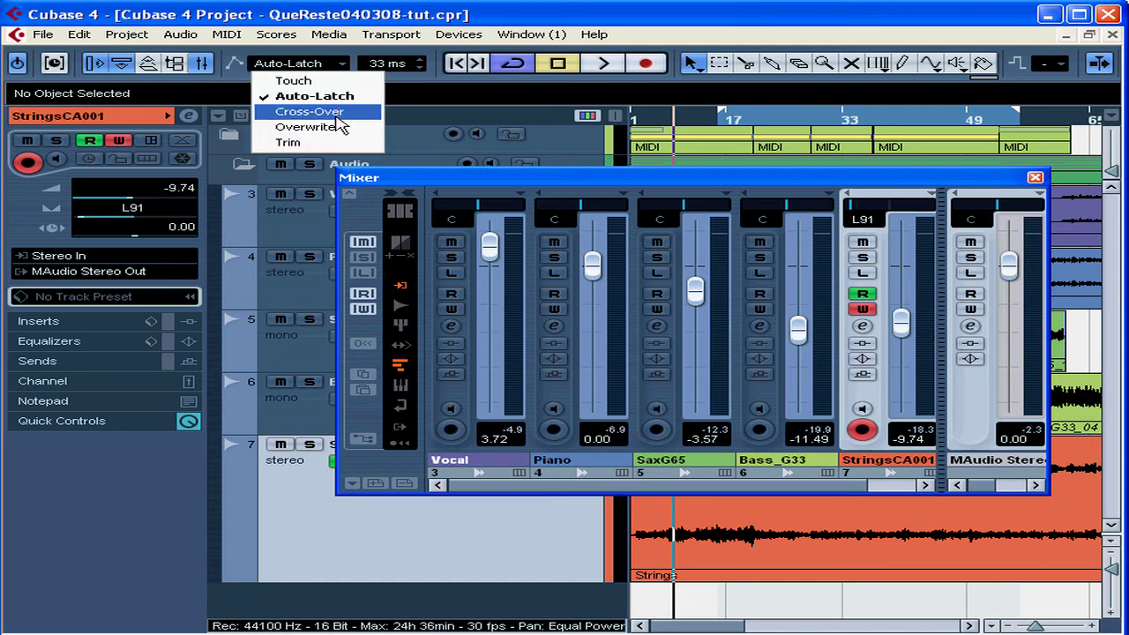
pyautogui.click(336, 116)
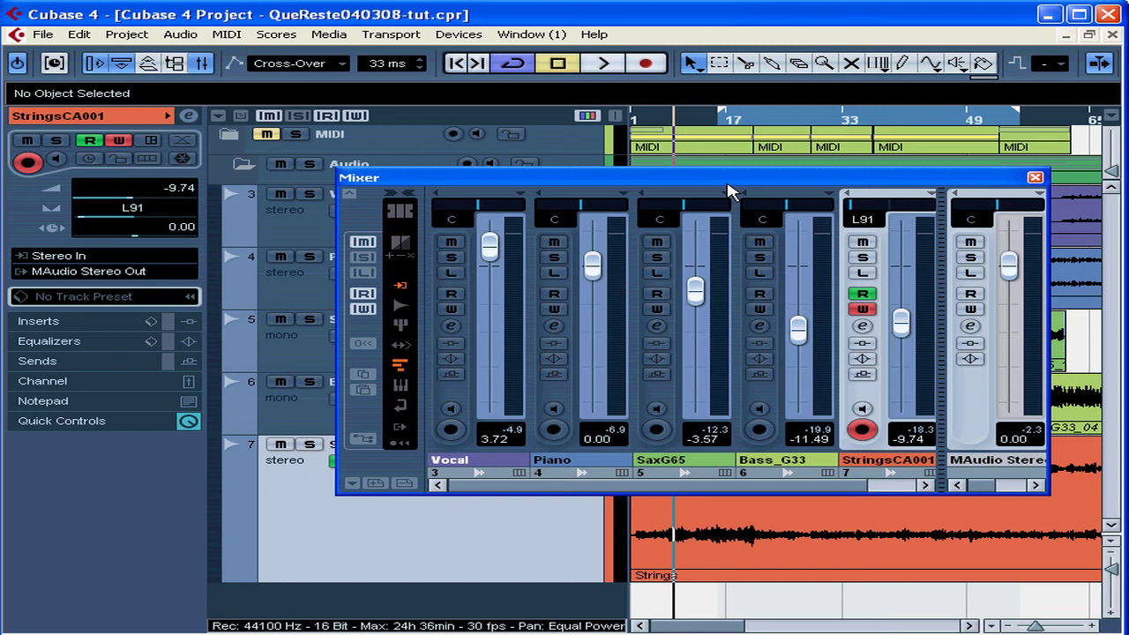
# - Switch the project's automation mode to Overwrite, followed by Trim
pyautogui.click(338, 66)
pyautogui.click(350, 137)
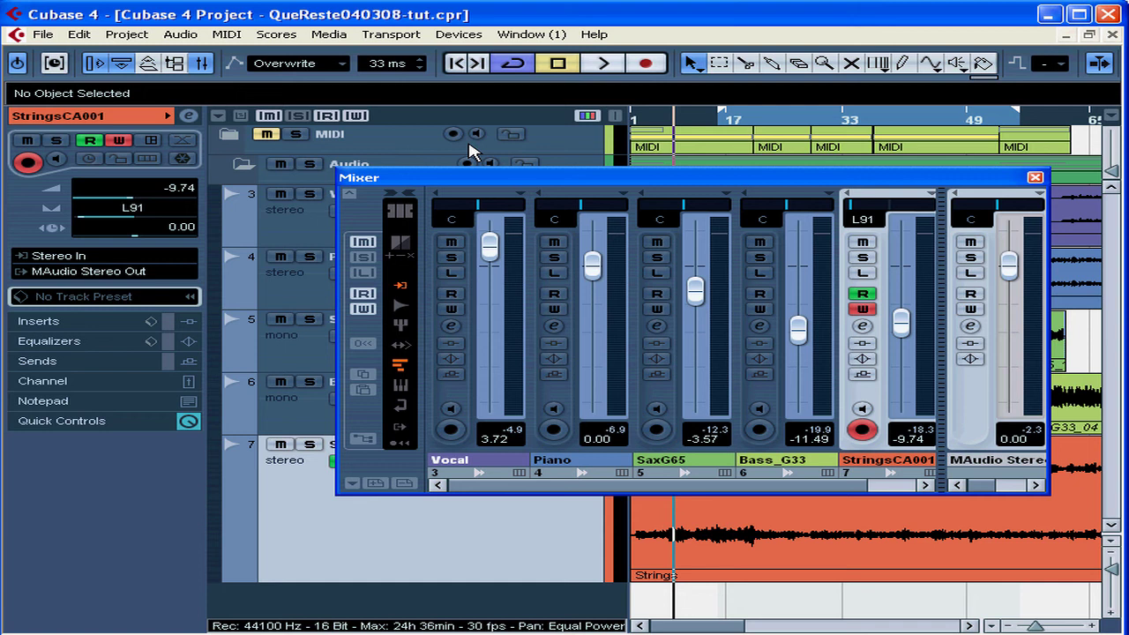
pyautogui.click(330, 66)
pyautogui.click(336, 144)
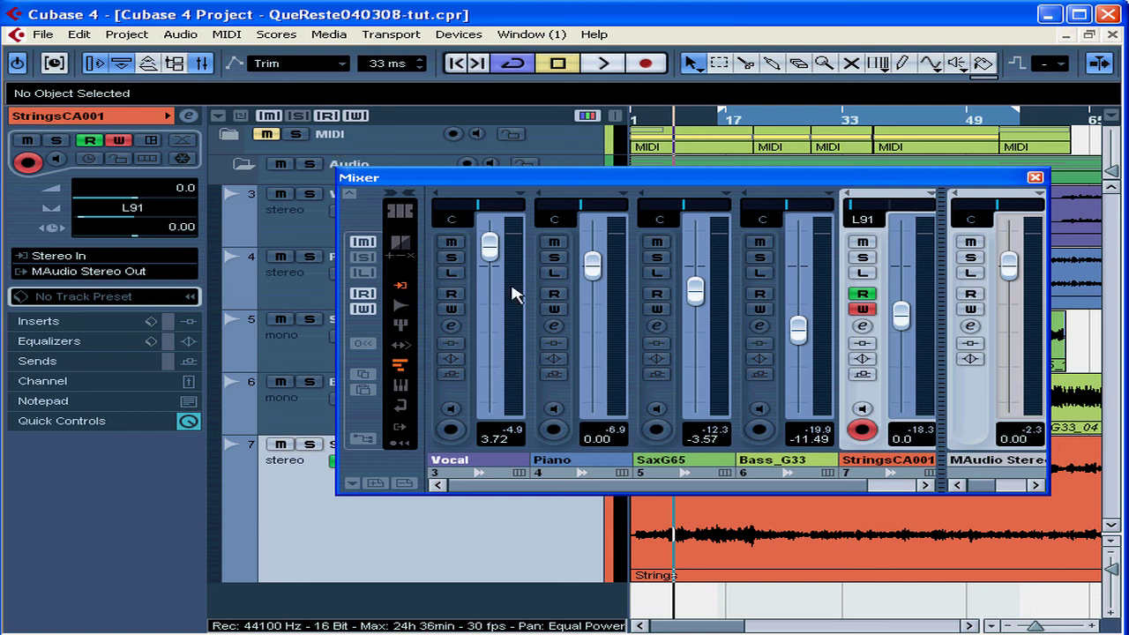
# - Turn off read and write automation on StringsCA001 and enable write automation on the Vocal channel
pyautogui.click(498, 201)
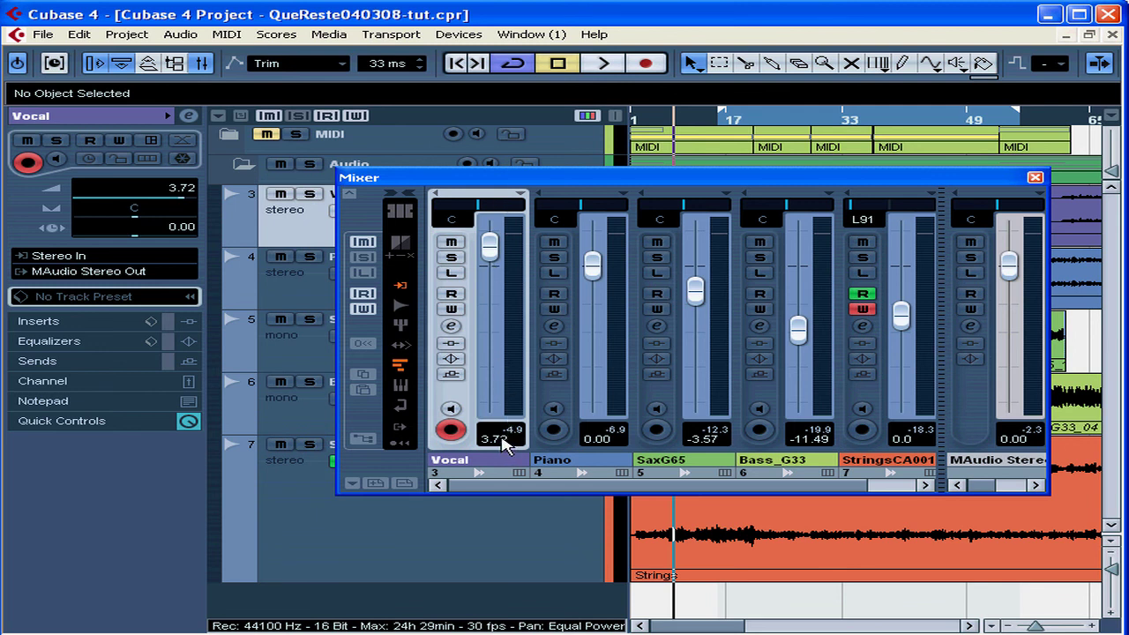
pyautogui.click(863, 294)
pyautogui.click(863, 309)
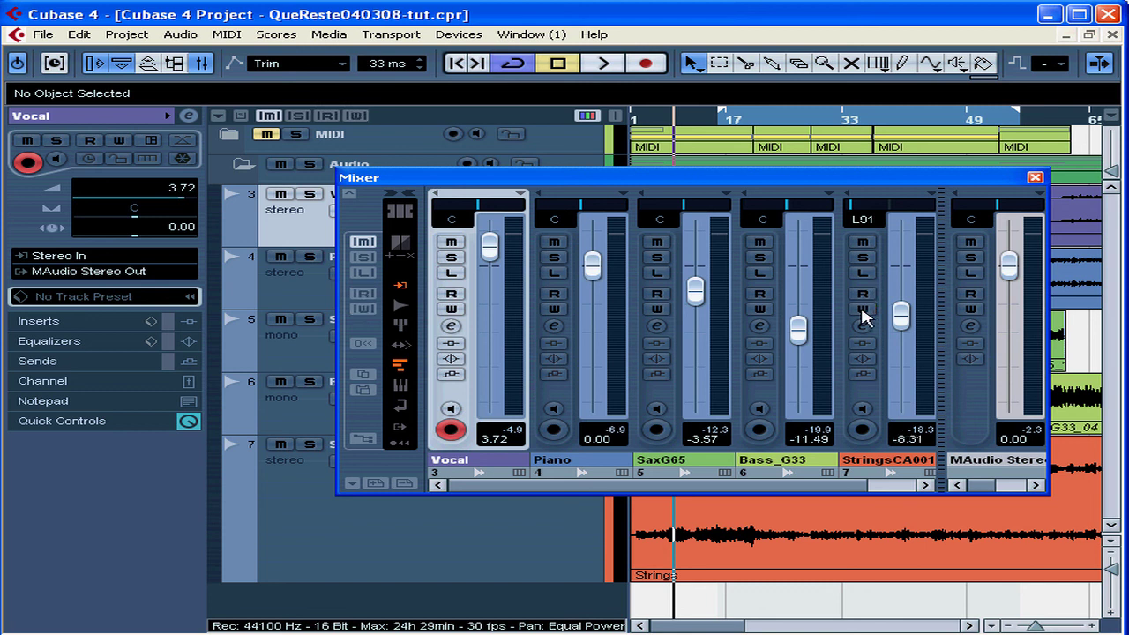
pyautogui.click(451, 309)
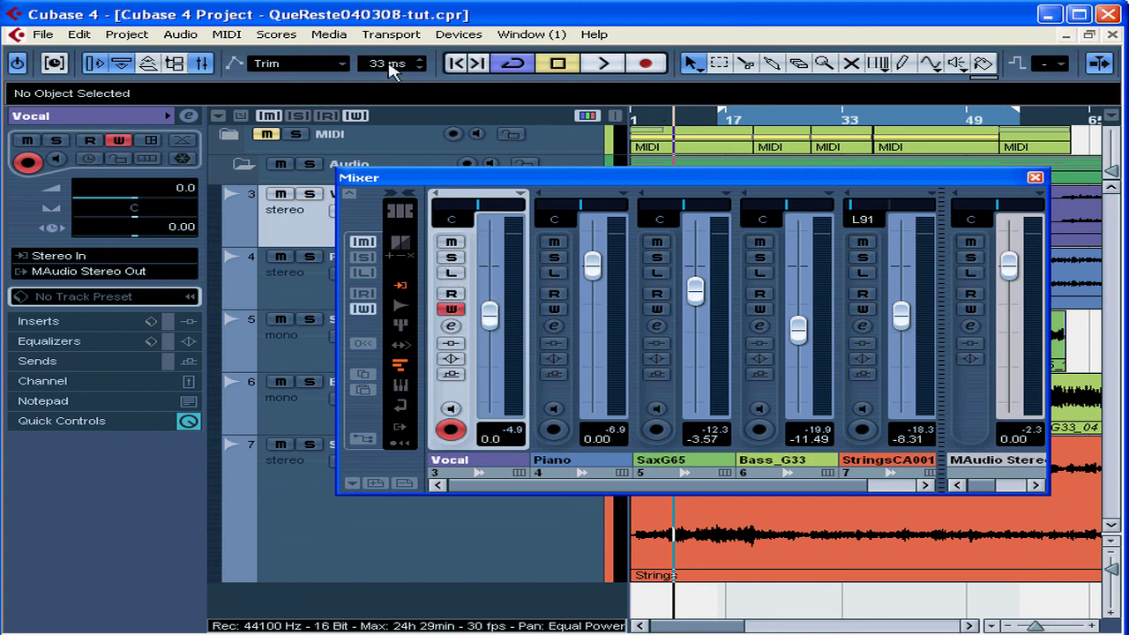
# - Return the project cursor to the start and raise the Vocal channel's trim fader to about 10.4
pyautogui.click(466, 67)
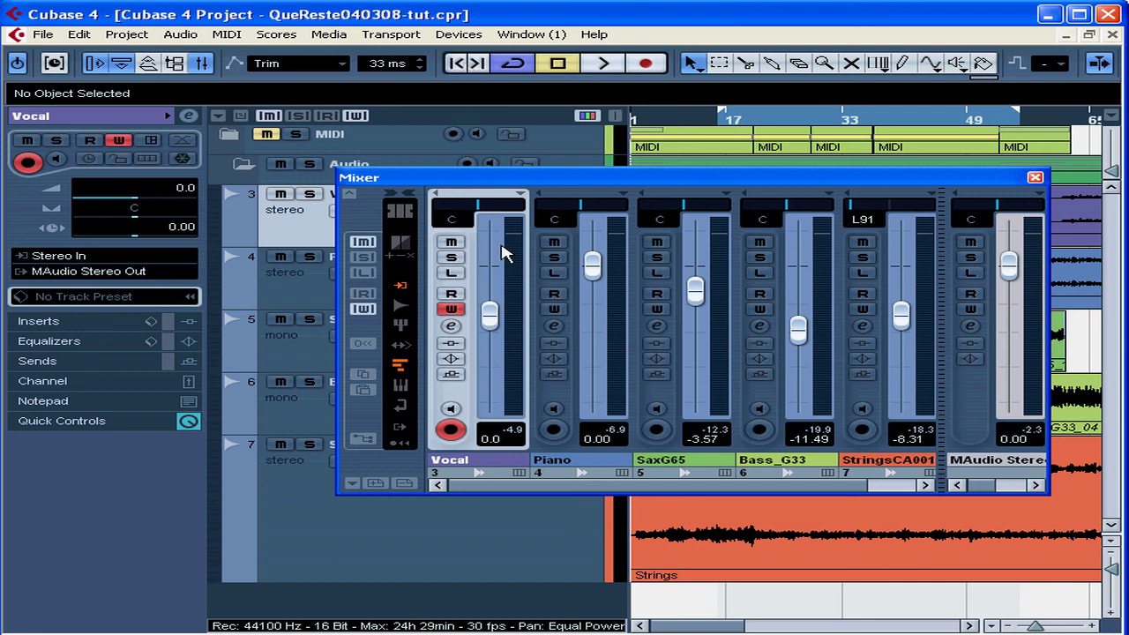
pyautogui.moveTo(501, 321); pyautogui.dragTo(480, 283)
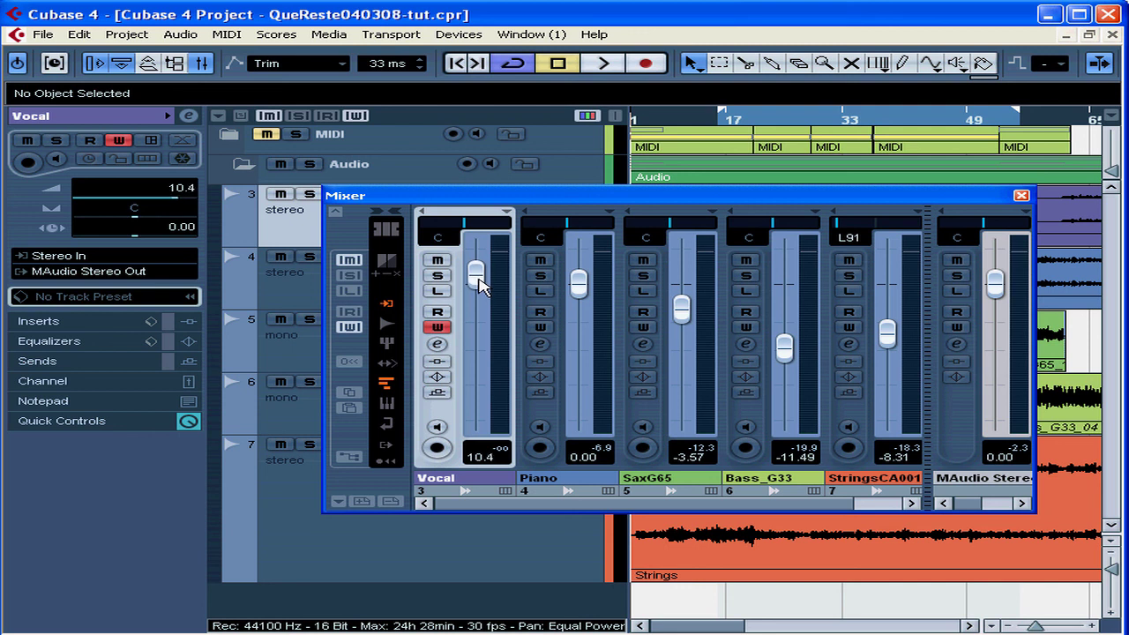